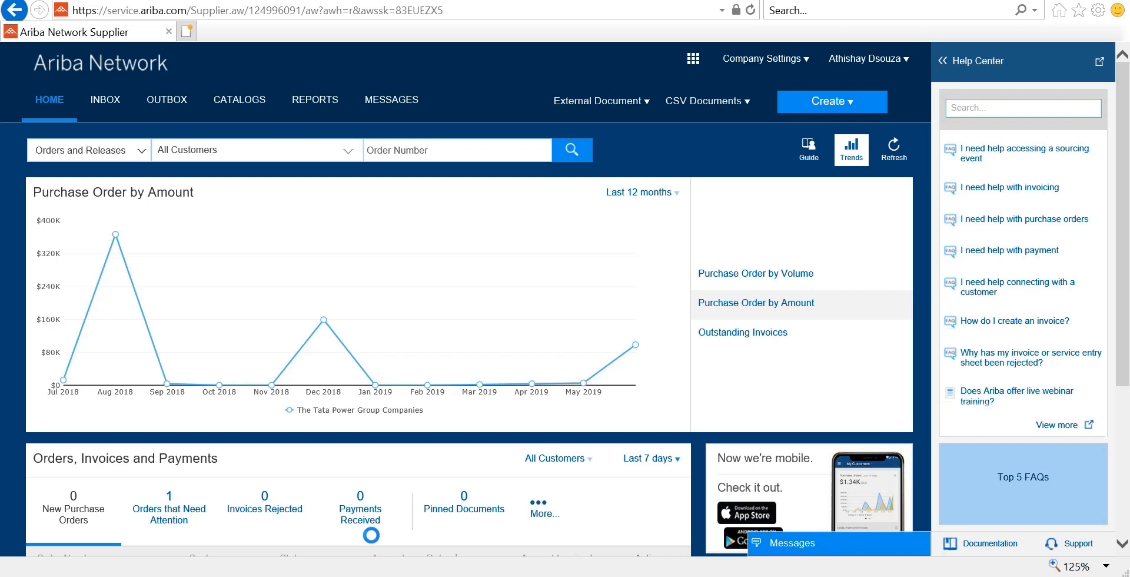
{"action": "left_click", "coordinate": [106, 100]}
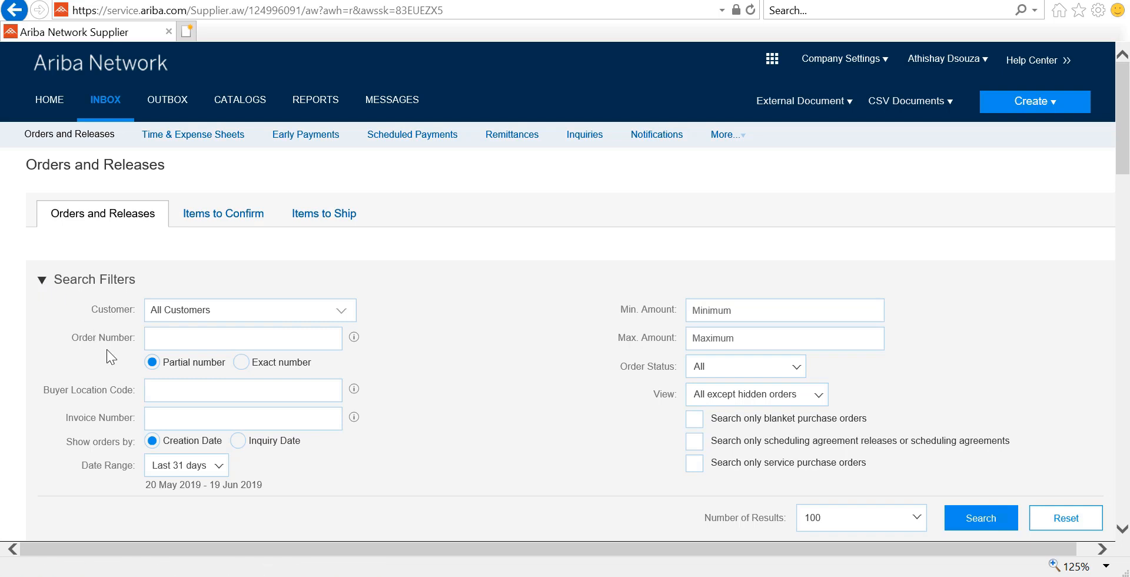
{"action": "left_click", "coordinate": [241, 362]}
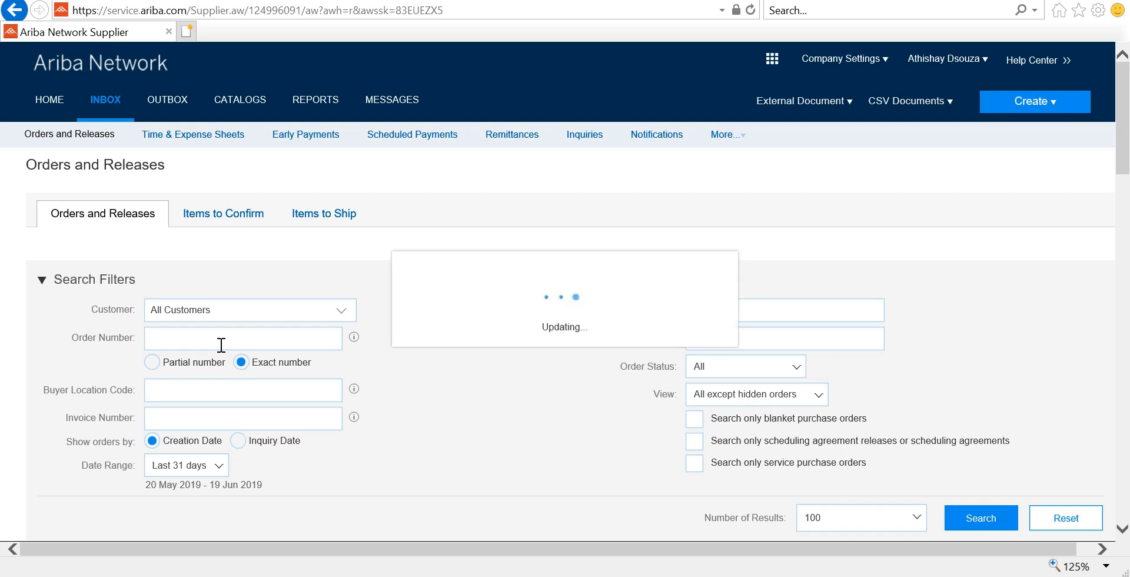
{"action": "left_click", "coordinate": [221, 345]}
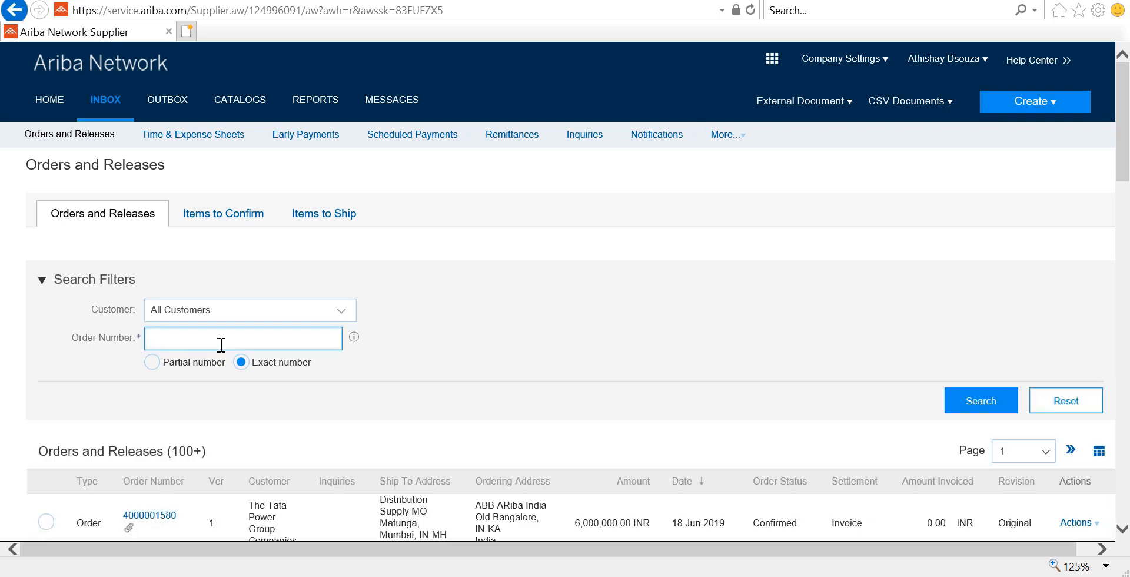
{"action": "key", "text": "ctrl+v"}
{"action": "left_click", "coordinate": [971, 406]}
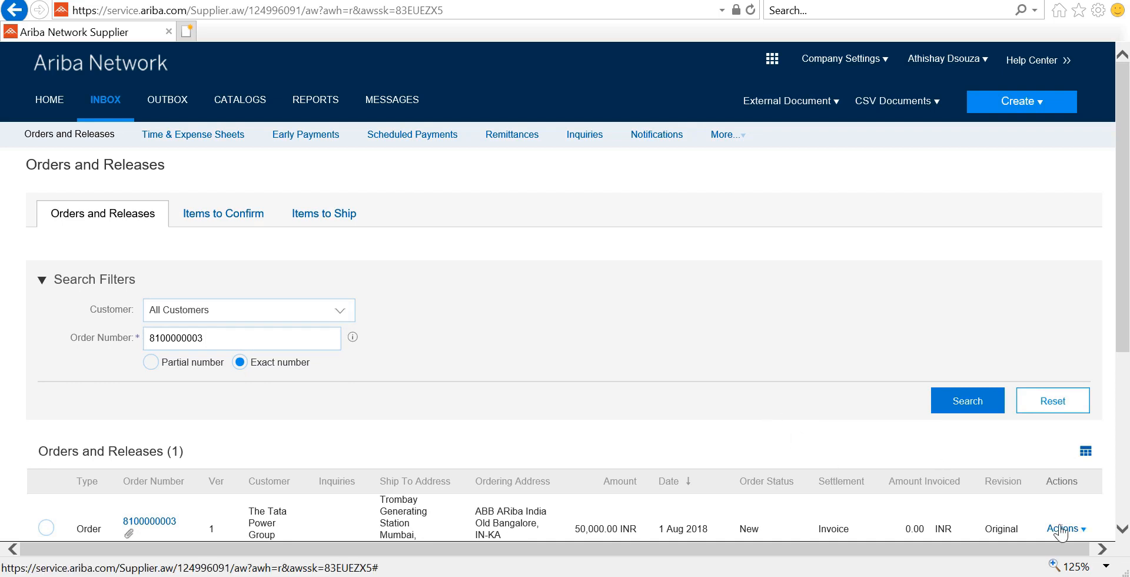
{"action": "left_click", "coordinate": [1122, 529]}
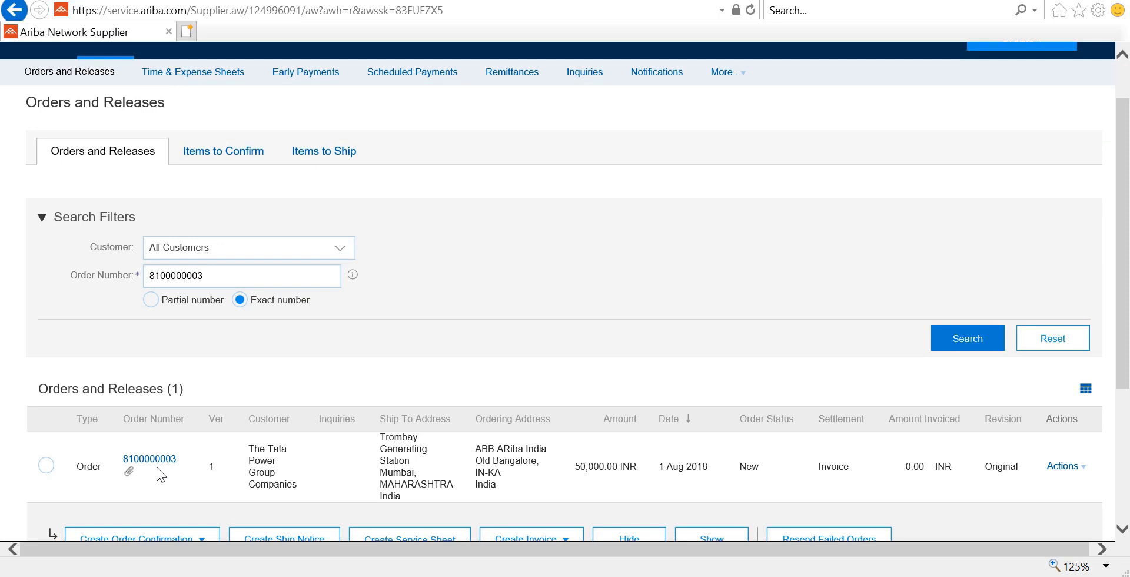
{"action": "left_click_drag", "start_coordinate": [152, 461], "coordinate": [322, 375]}
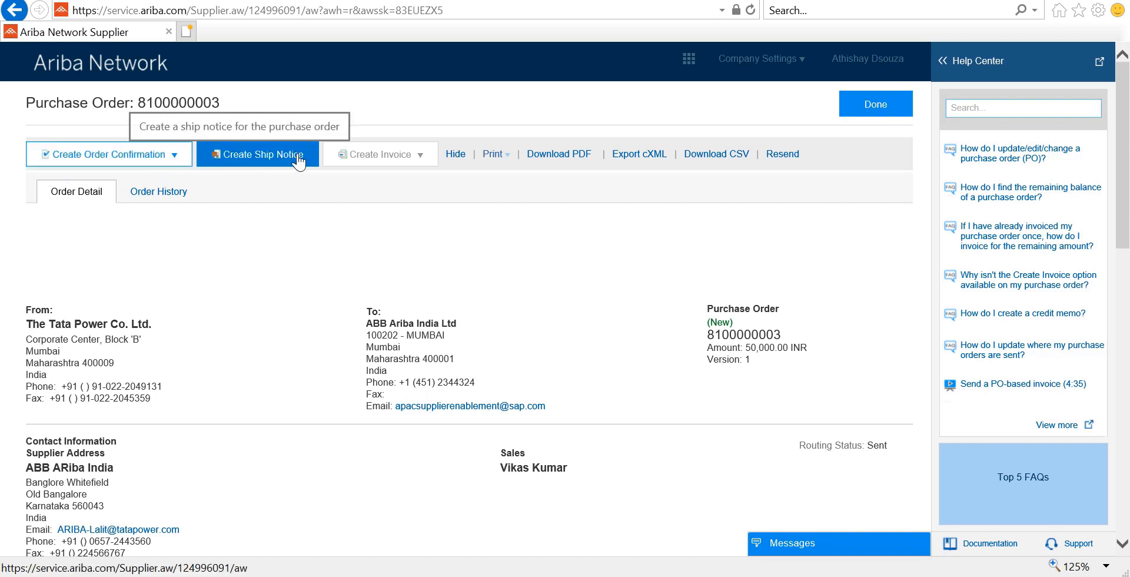
{"action": "left_click", "coordinate": [1123, 544]}
{"action": "left_click", "coordinate": [1123, 545]}
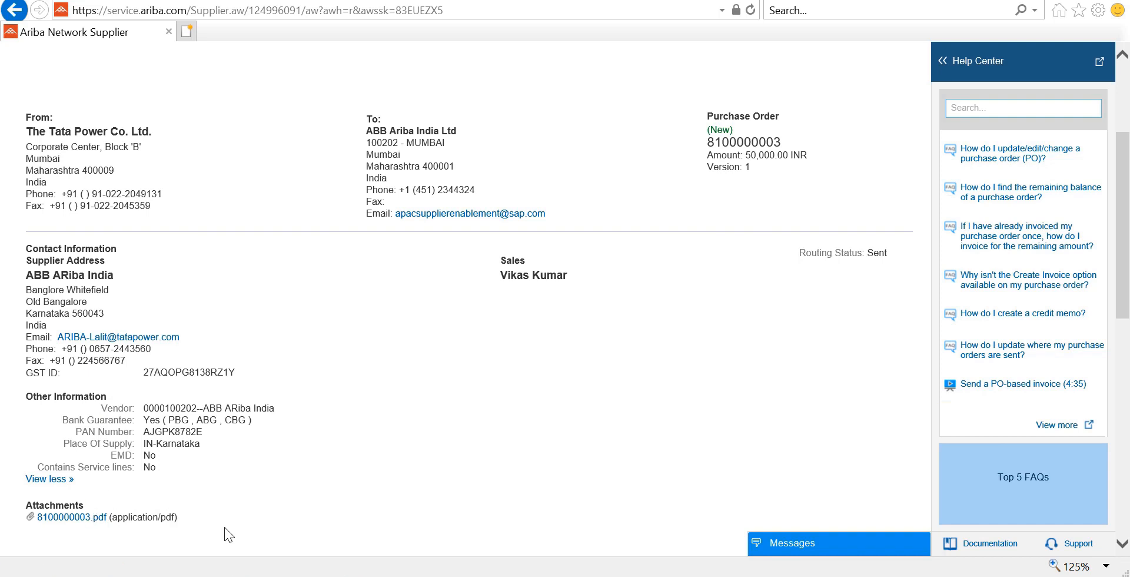
{"action": "scroll", "coordinate": [260, 352], "scroll_direction": "down", "scroll_amount": 4}
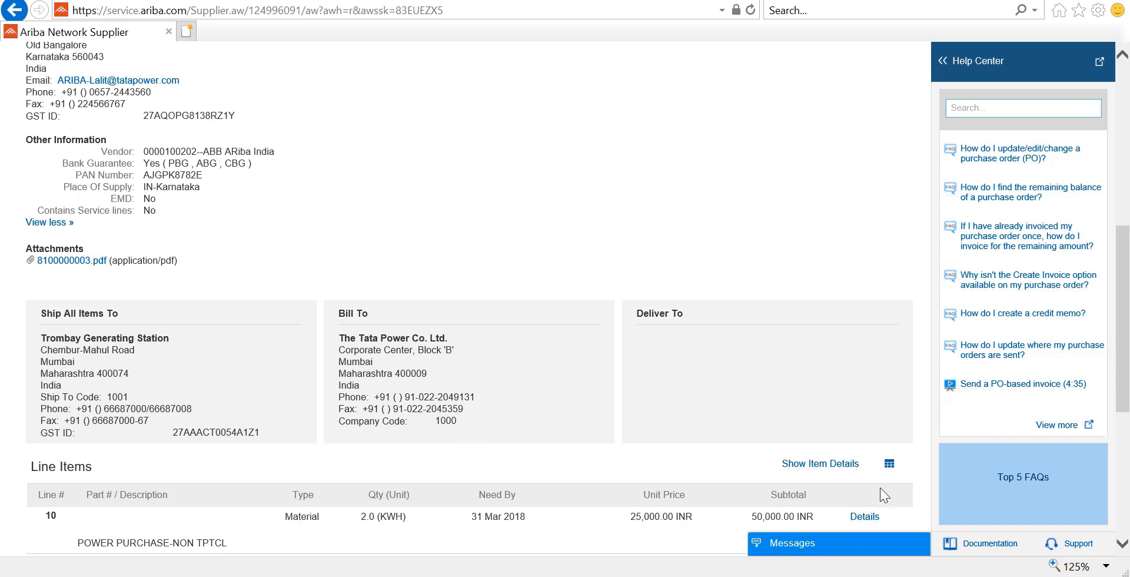
{"action": "left_click", "coordinate": [1122, 543]}
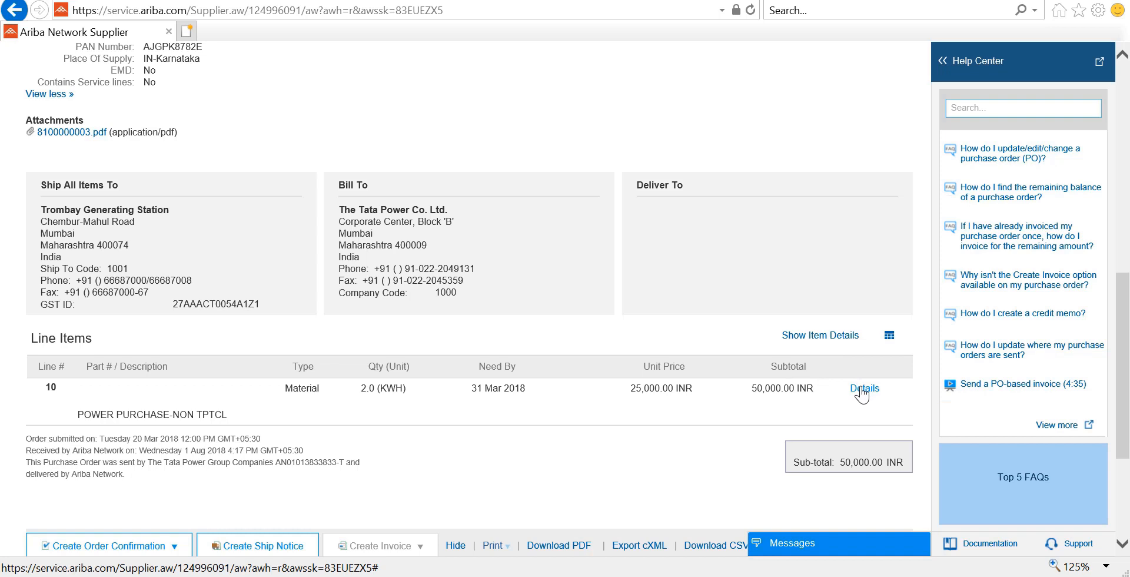
{"action": "left_click", "coordinate": [862, 388]}
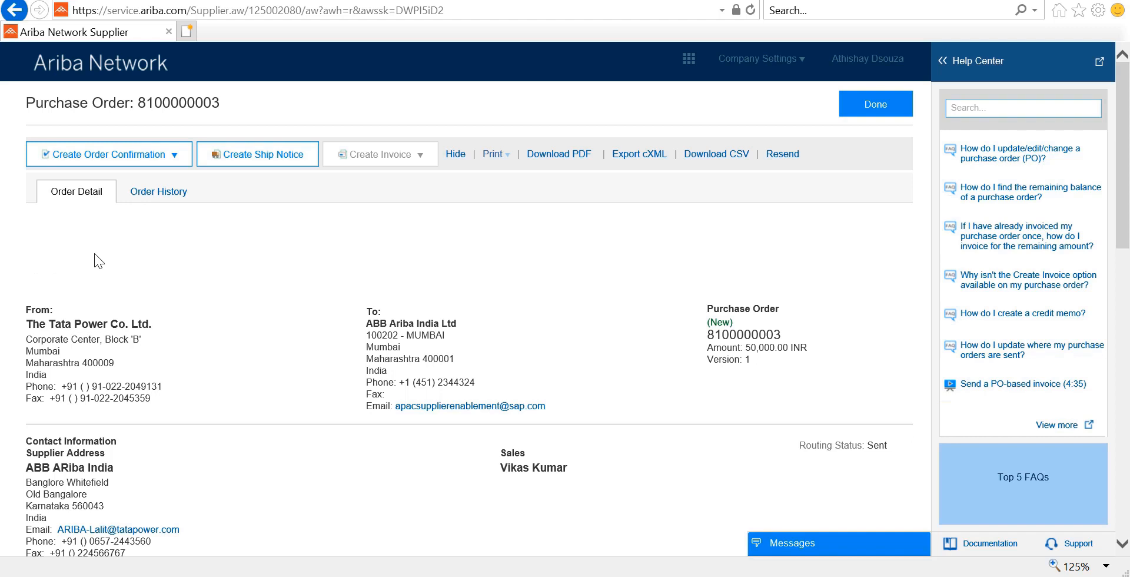
{"action": "left_click", "coordinate": [179, 159]}
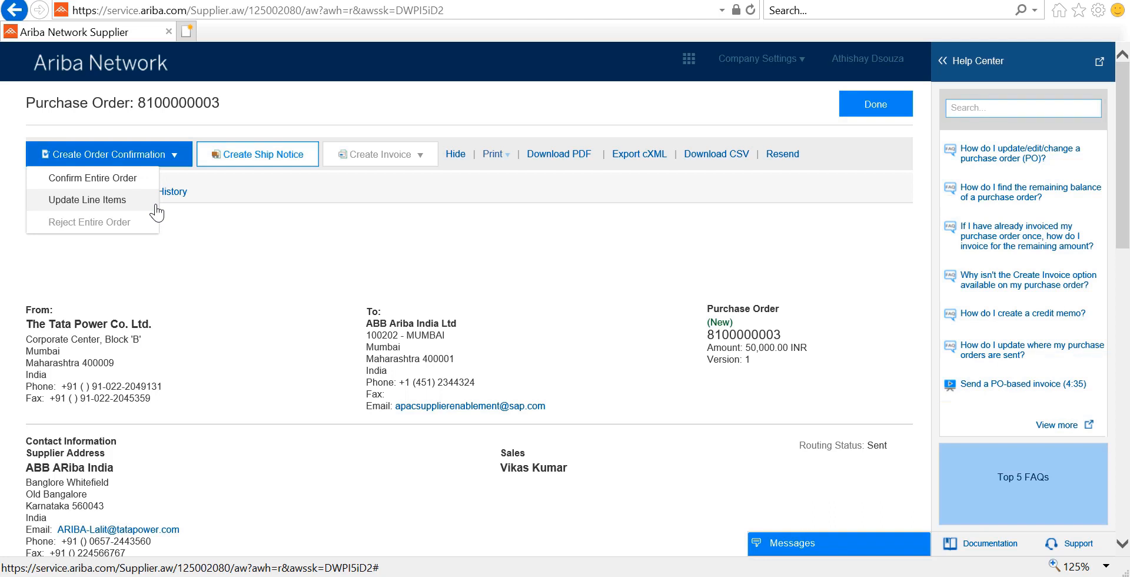
{"action": "left_click", "coordinate": [136, 179]}
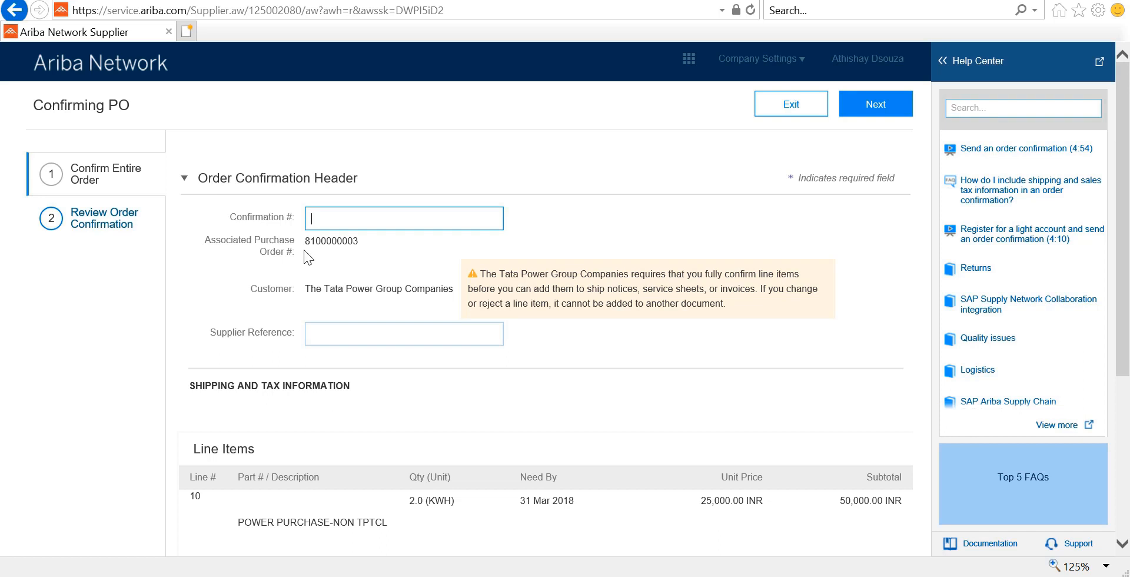
{"action": "key", "text": "ctrl+v"}
{"action": "left_click", "coordinate": [874, 117]}
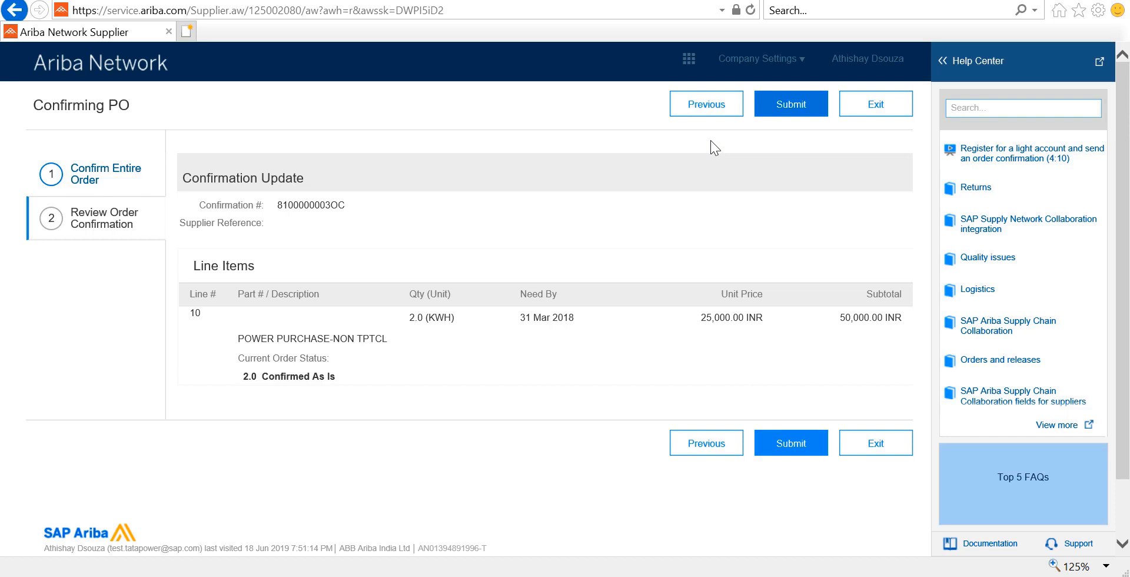
{"action": "left_click", "coordinate": [765, 113]}
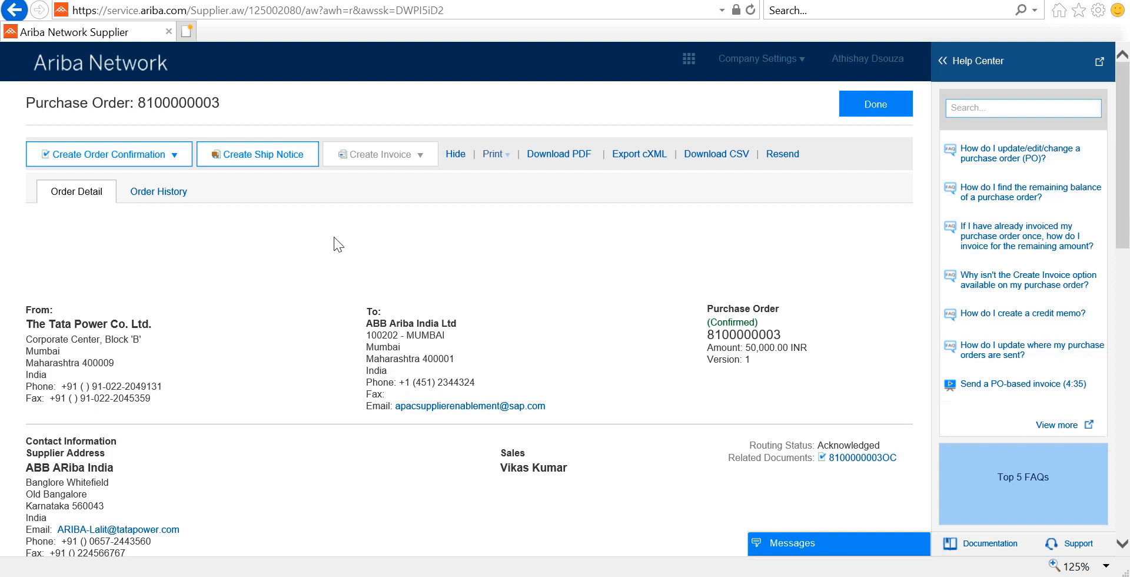
{"action": "left_click", "coordinate": [266, 159]}
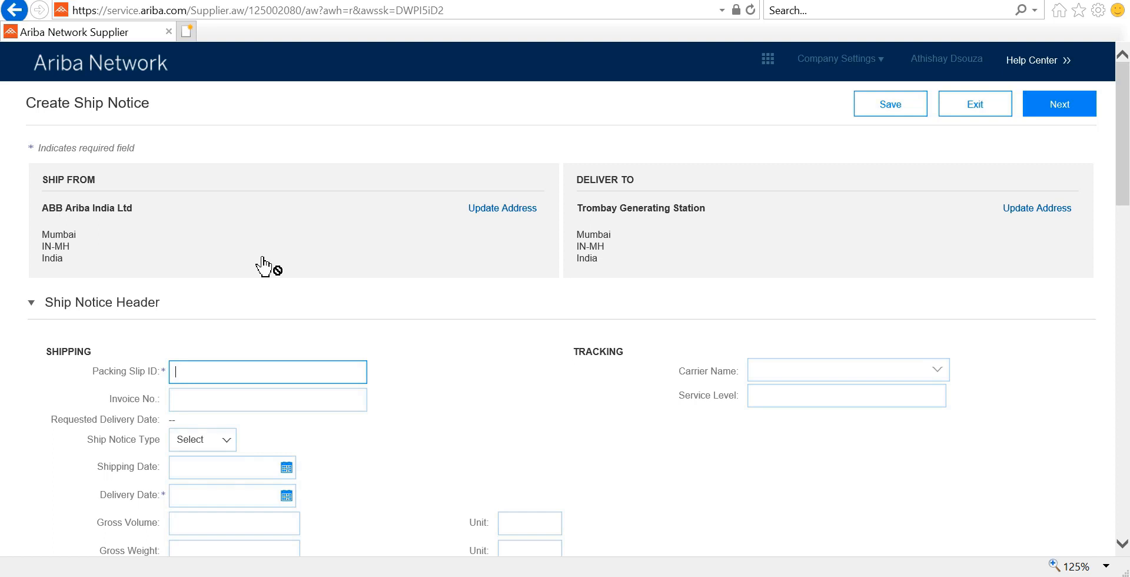
{"action": "left_click_drag", "start_coordinate": [263, 266], "coordinate": [268, 371]}
{"action": "scroll", "coordinate": [405, 436], "scroll_direction": "down", "scroll_amount": 2}
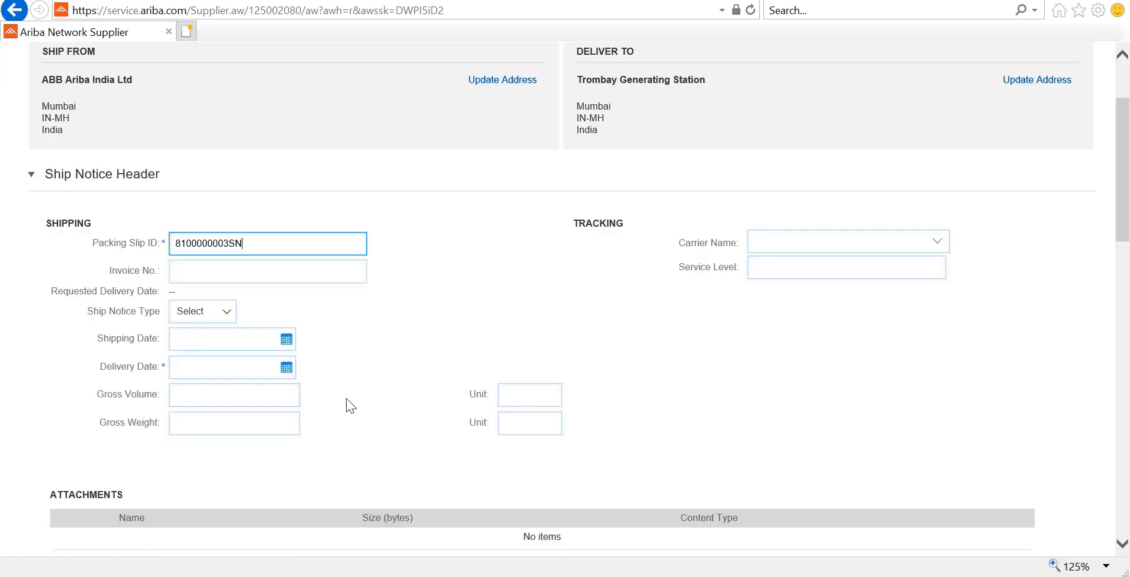
{"action": "scroll", "coordinate": [503, 521], "scroll_direction": "down", "scroll_amount": 14}
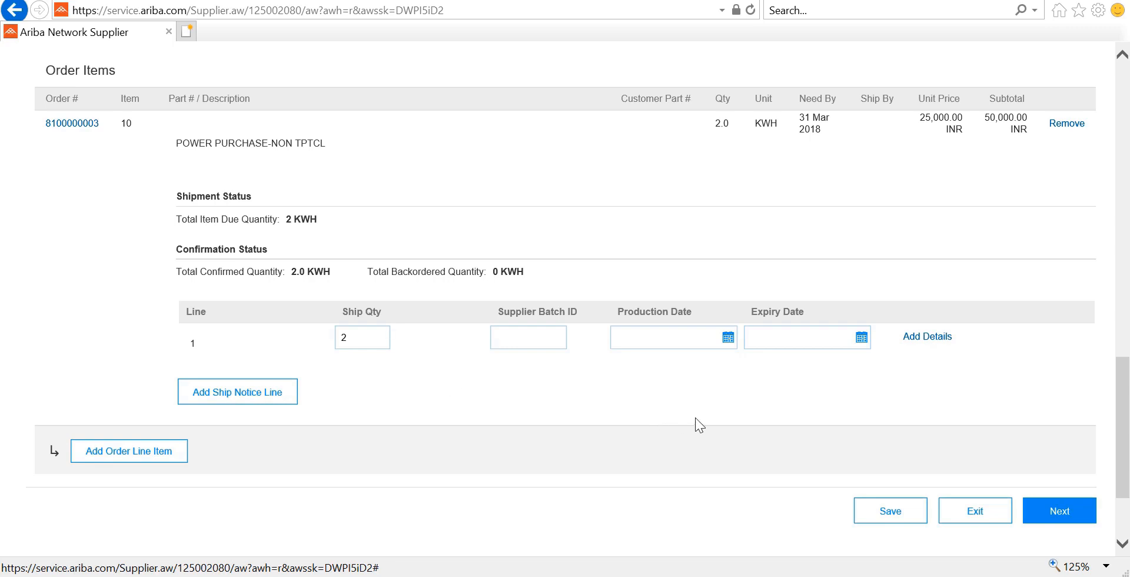
{"action": "left_click", "coordinate": [1059, 510]}
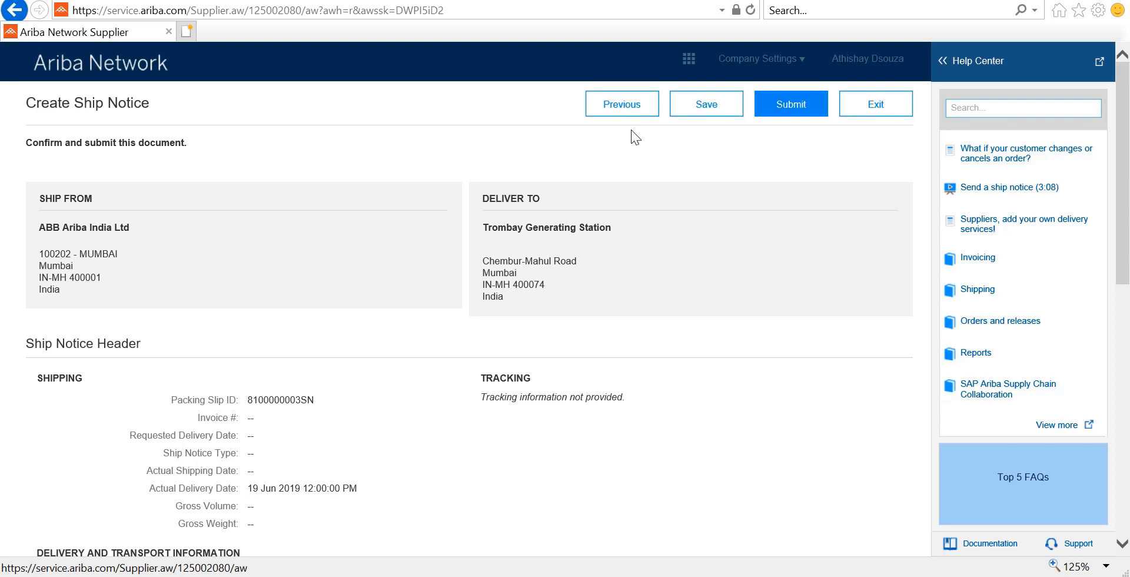
{"action": "left_click", "coordinate": [793, 112]}
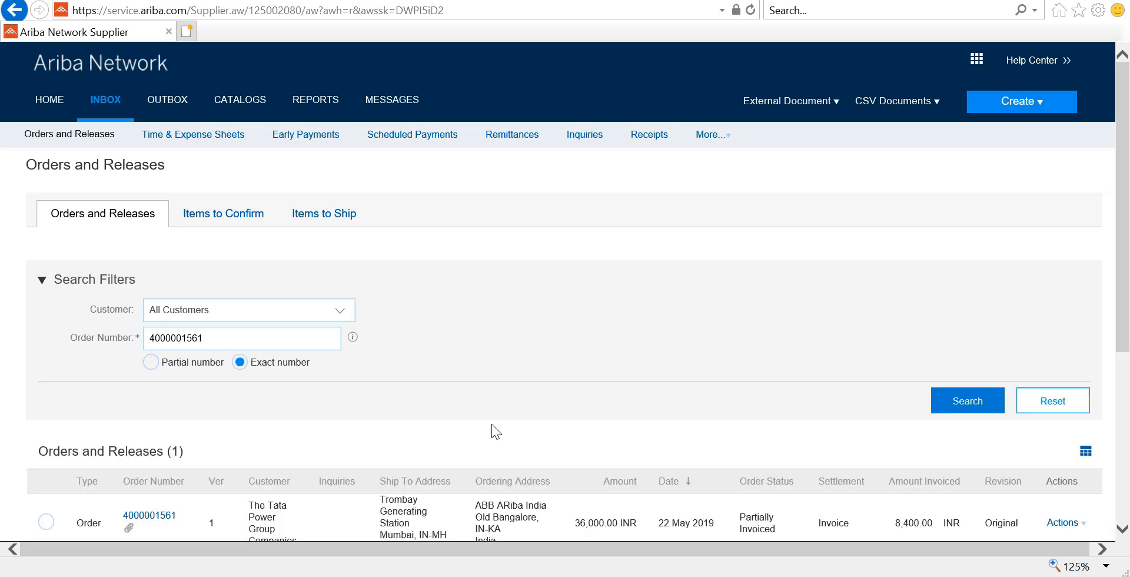
{"action": "left_click", "coordinate": [155, 516]}
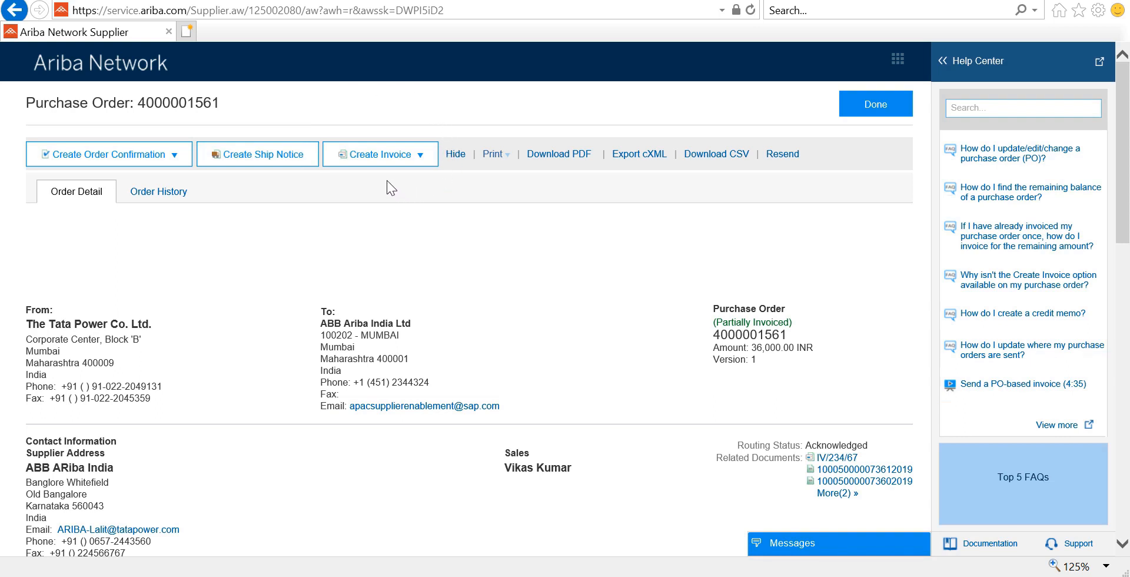
{"action": "left_click", "coordinate": [420, 166]}
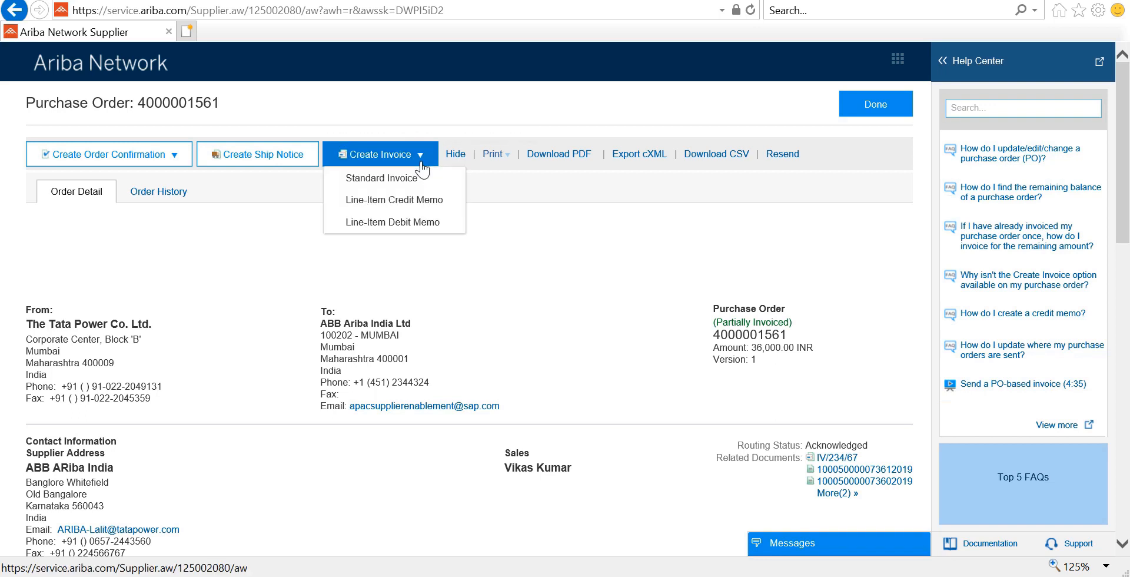
{"action": "left_click", "coordinate": [420, 179]}
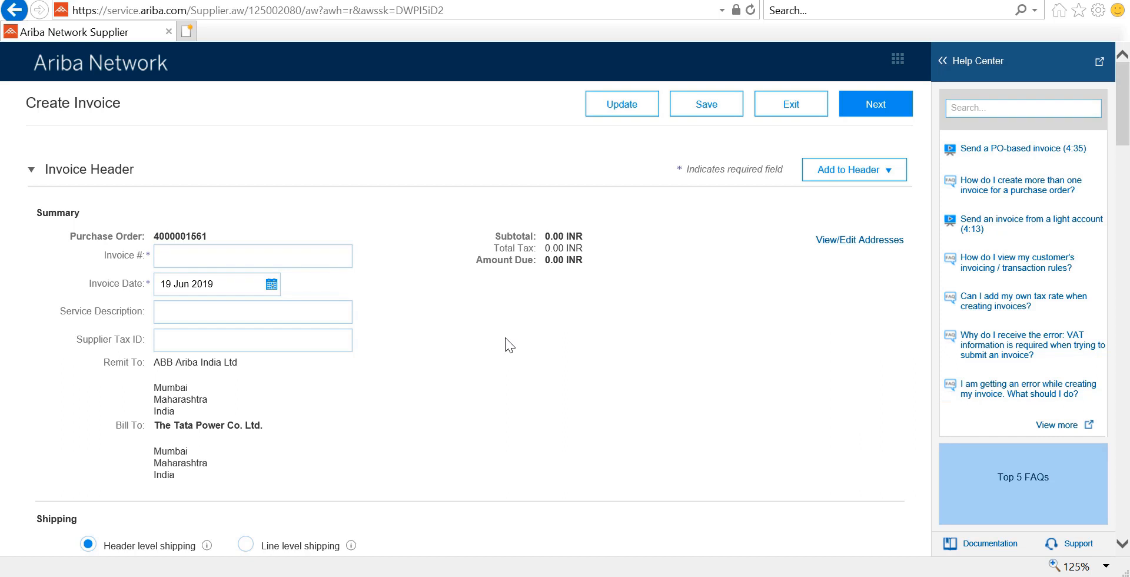
{"action": "left_click", "coordinate": [328, 253]}
{"action": "type", "text": "4000001561INV"}
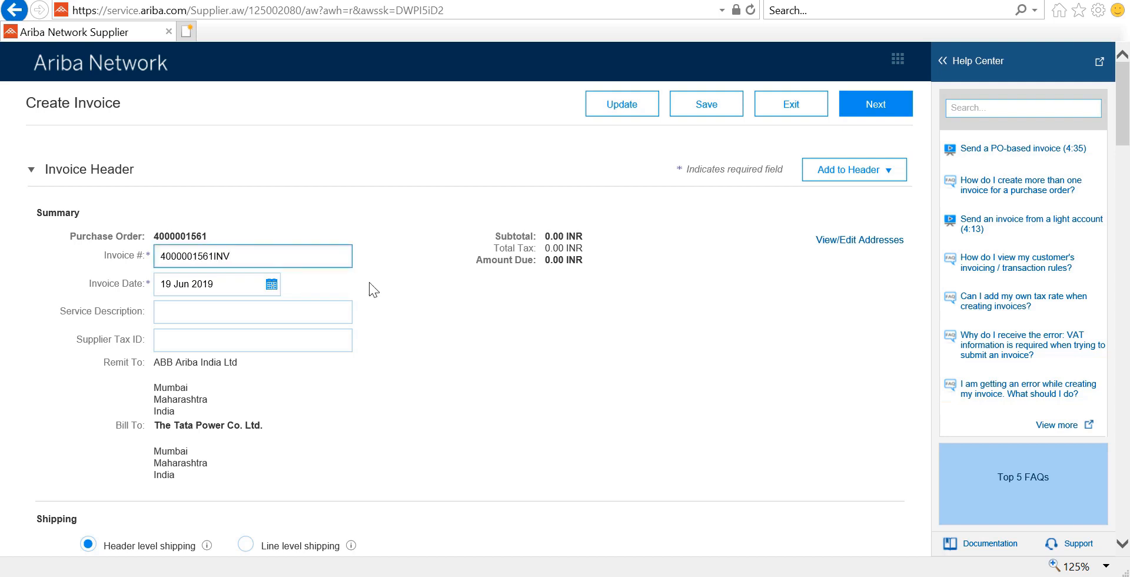
{"action": "left_click", "coordinate": [1122, 543]}
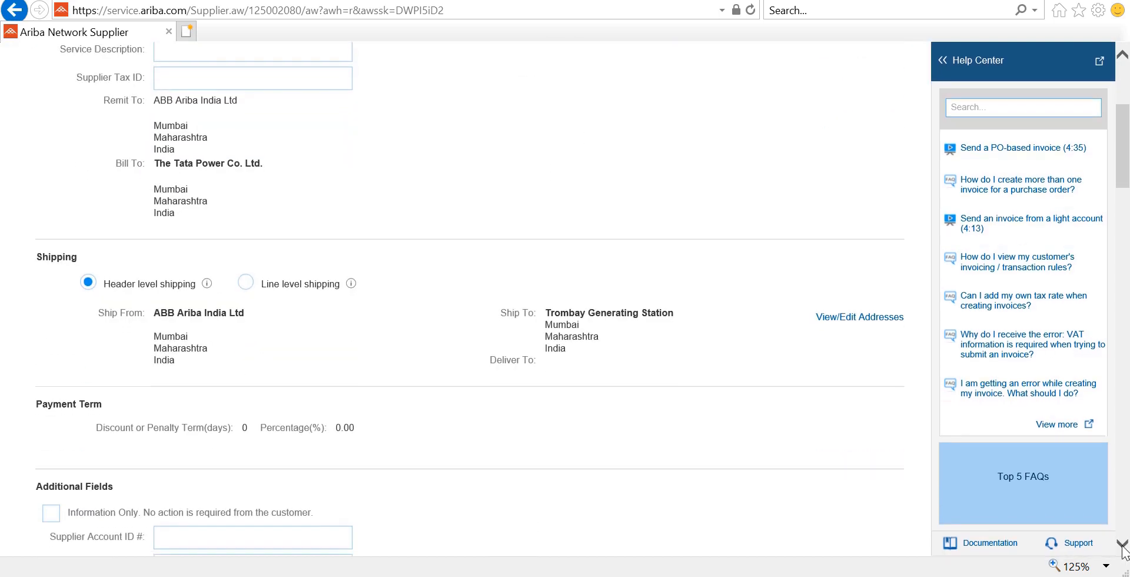
{"action": "left_click", "coordinate": [1122, 546]}
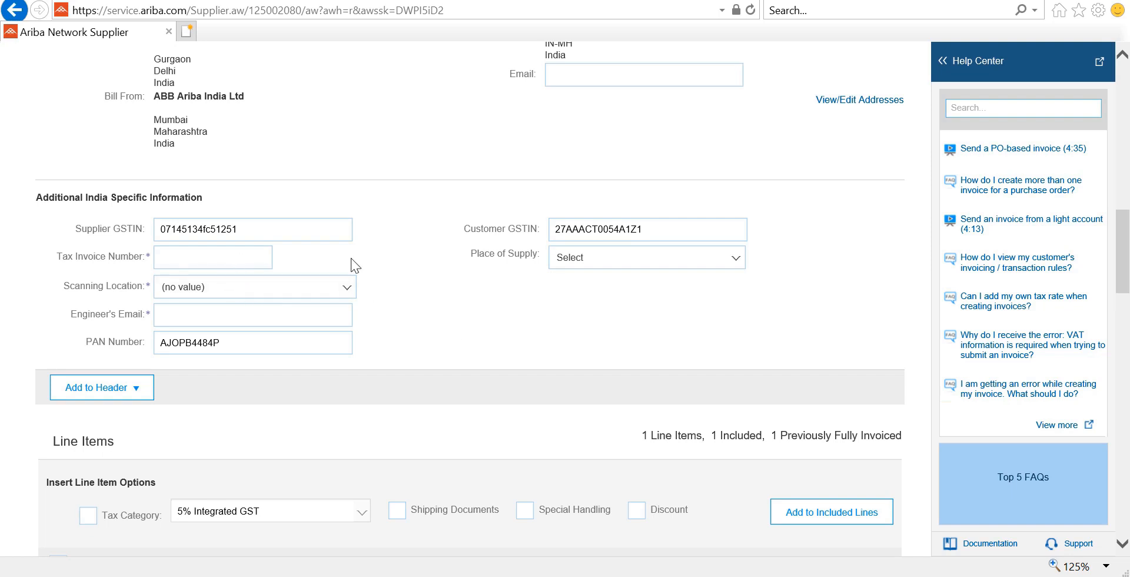
- Fill India details: tax invoice number Test567, scanning location 1000:BV01-BHIVPURI, and the engineer's email address
{"action": "left_click", "coordinate": [237, 257]}
{"action": "type", "text": "Test567"}
{"action": "left_click", "coordinate": [347, 290]}
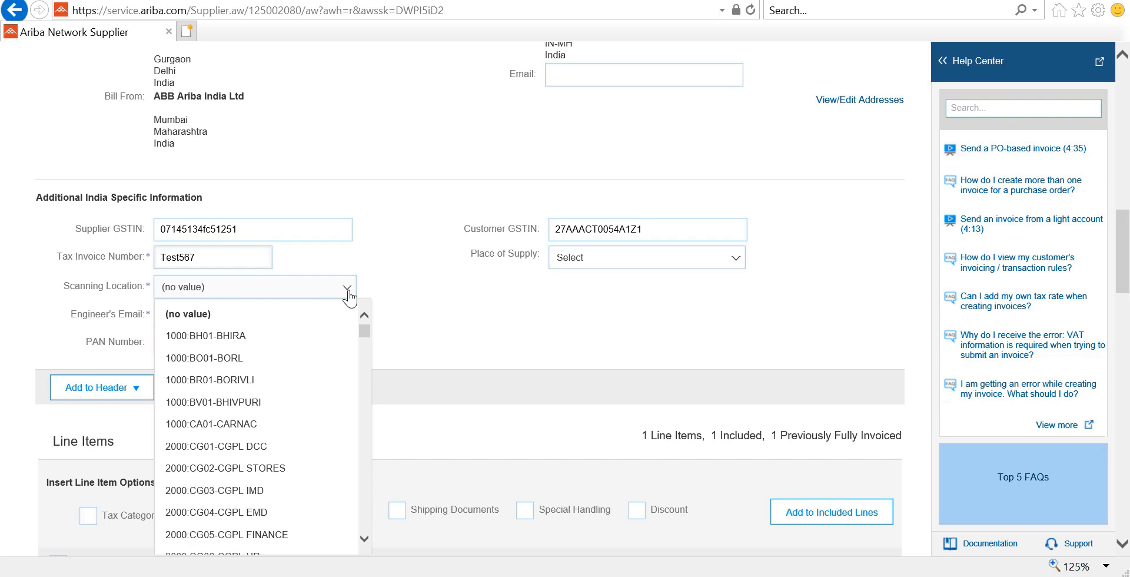
{"action": "left_click", "coordinate": [247, 402]}
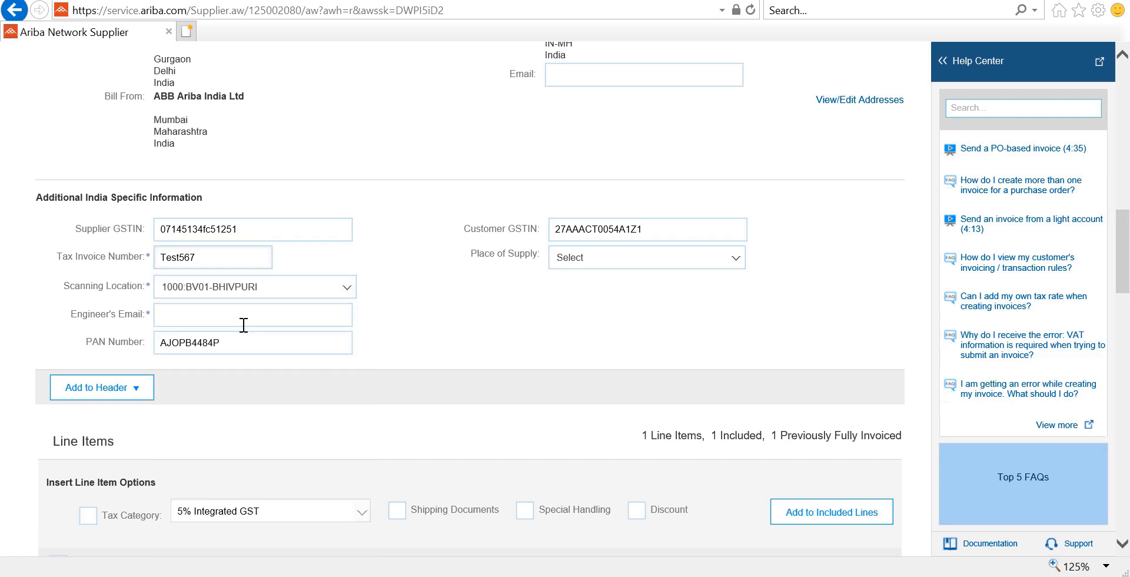
{"action": "left_click", "coordinate": [243, 325]}
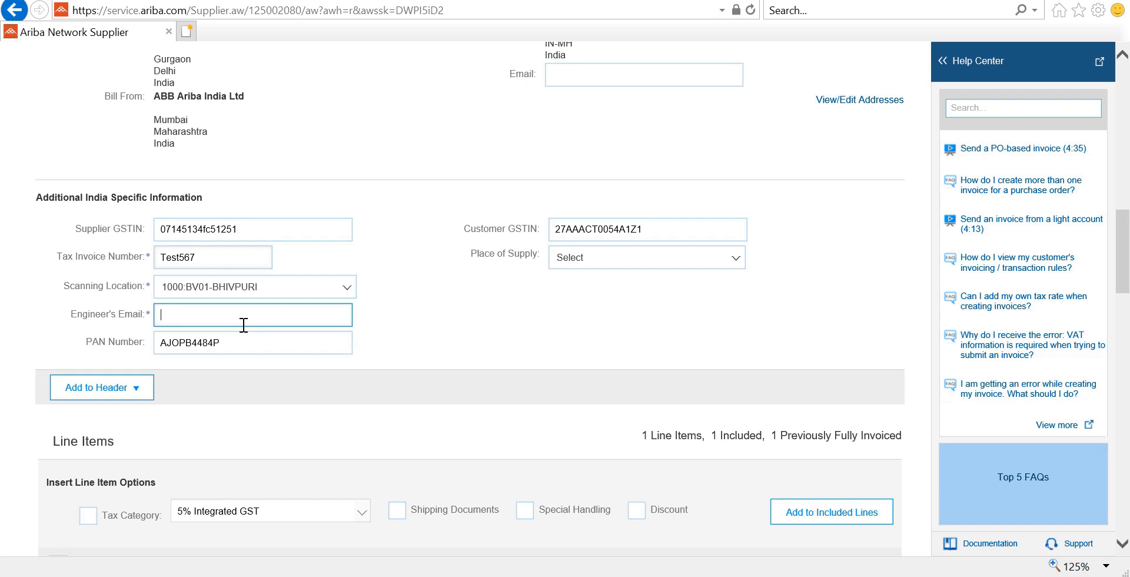
{"action": "scroll", "coordinate": [365, 150], "scroll_direction": "down", "scroll_amount": 4}
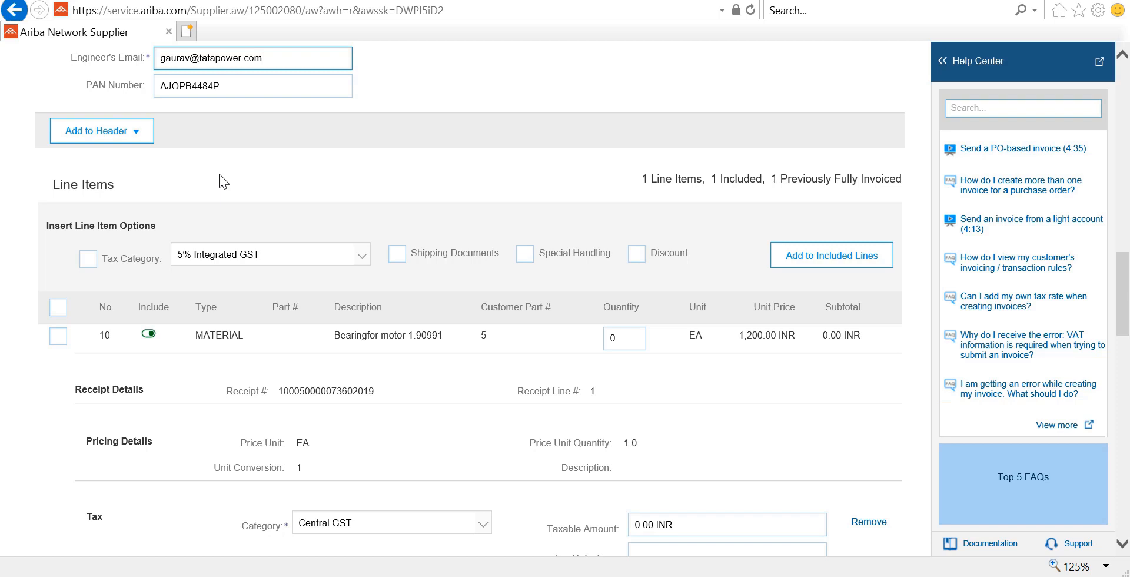
- Add a header attachment section and upload Test Hardcopy Invoice.pdf to the invoice
{"action": "left_click", "coordinate": [142, 141]}
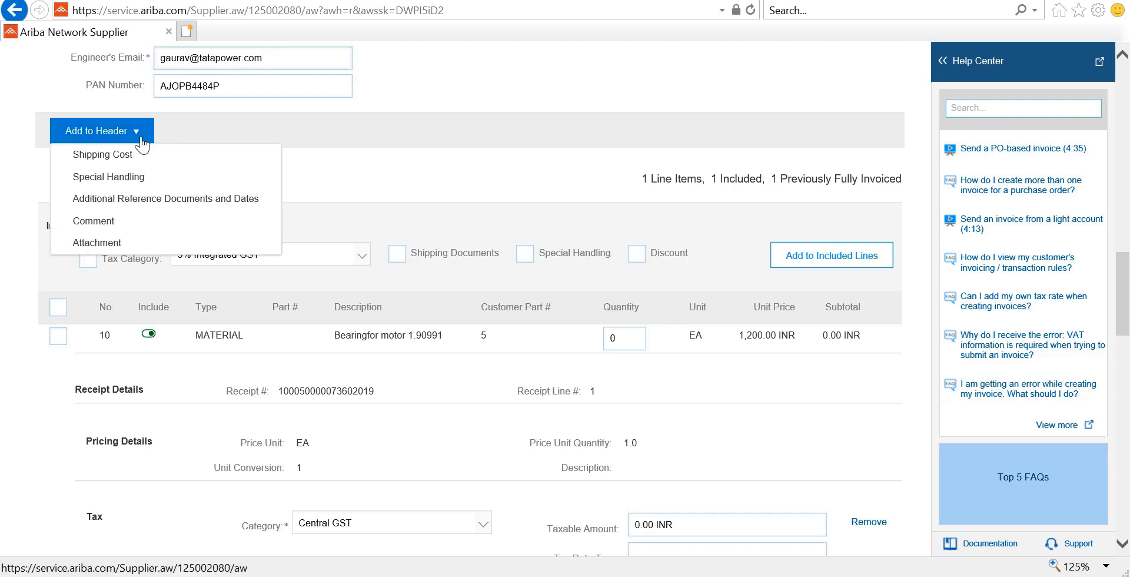
{"action": "left_click", "coordinate": [137, 242]}
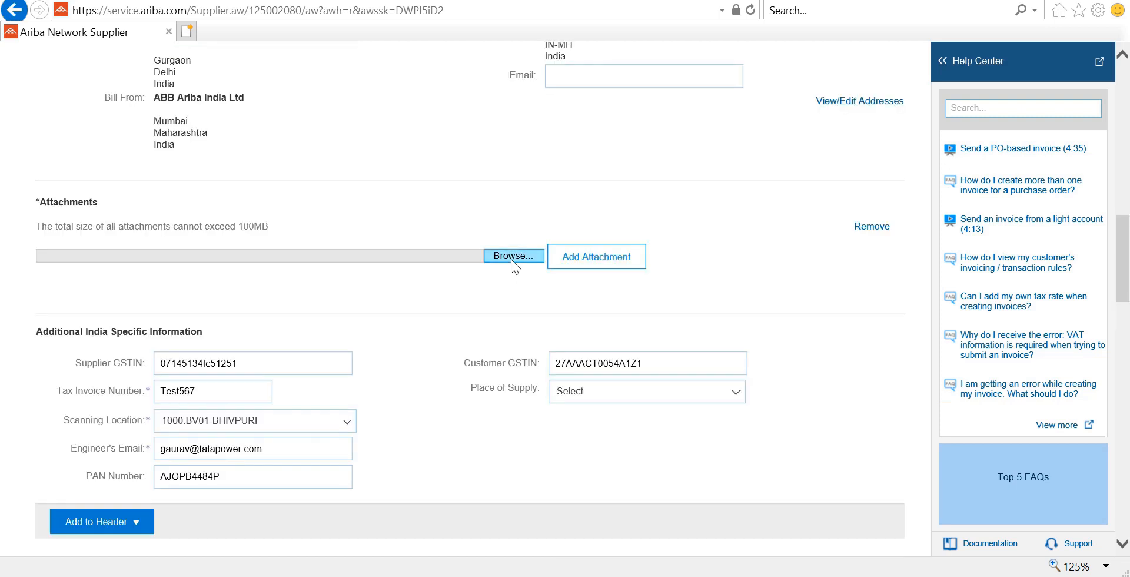
{"action": "left_click", "coordinate": [511, 257]}
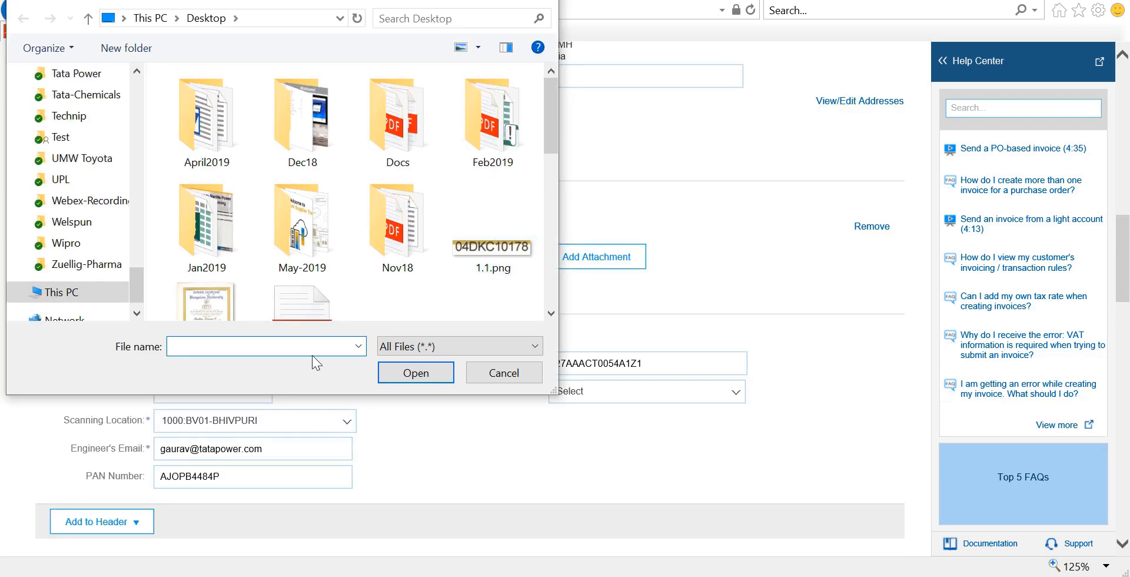
{"action": "type", "text": "te"}
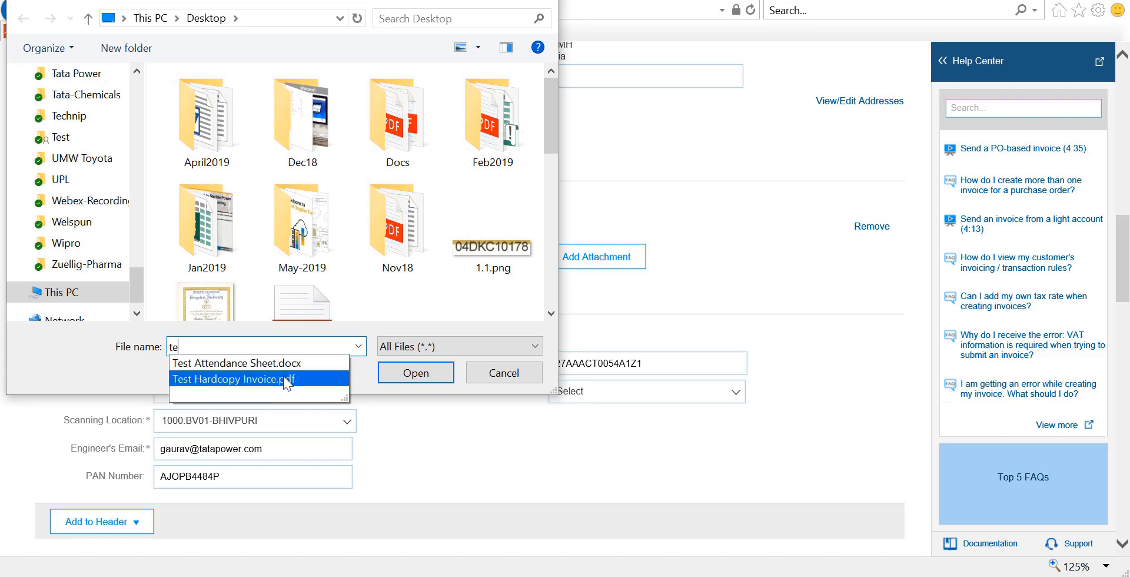
{"action": "left_click", "coordinate": [284, 378]}
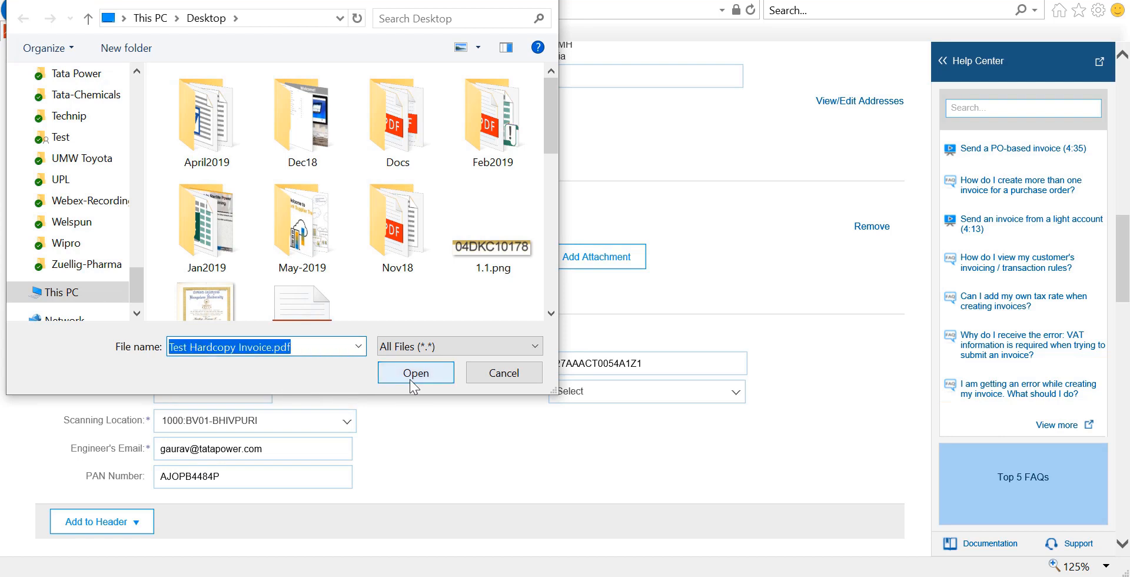
{"action": "left_click", "coordinate": [411, 379]}
{"action": "left_click", "coordinate": [589, 259]}
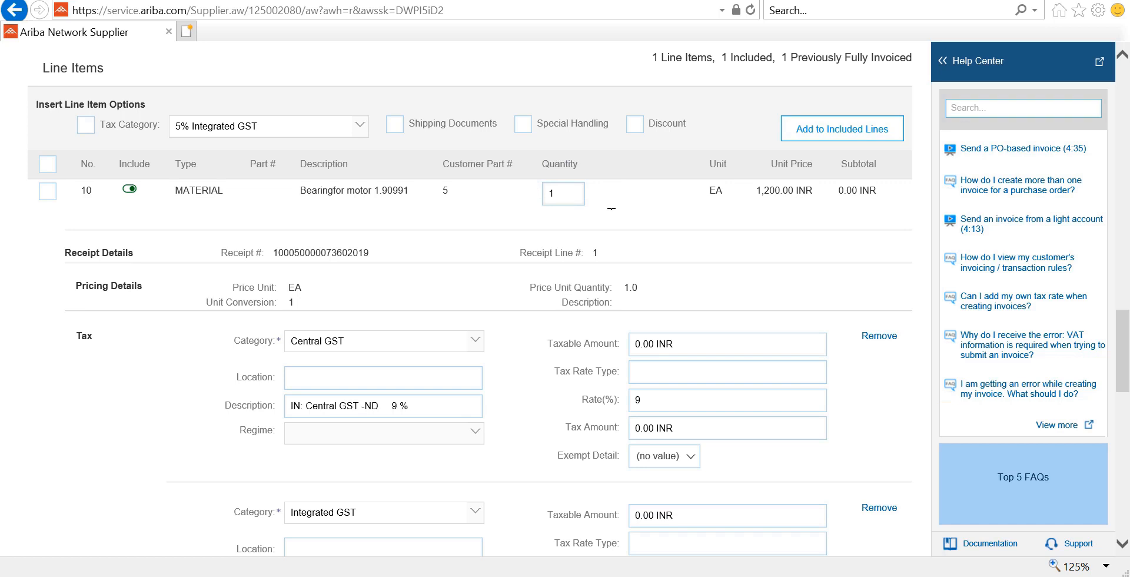
- Scroll down the line item to review quantity 1 with Central GST 9% and Integrated GST 18%
{"action": "scroll", "coordinate": [857, 366], "scroll_direction": "down", "scroll_amount": 8}
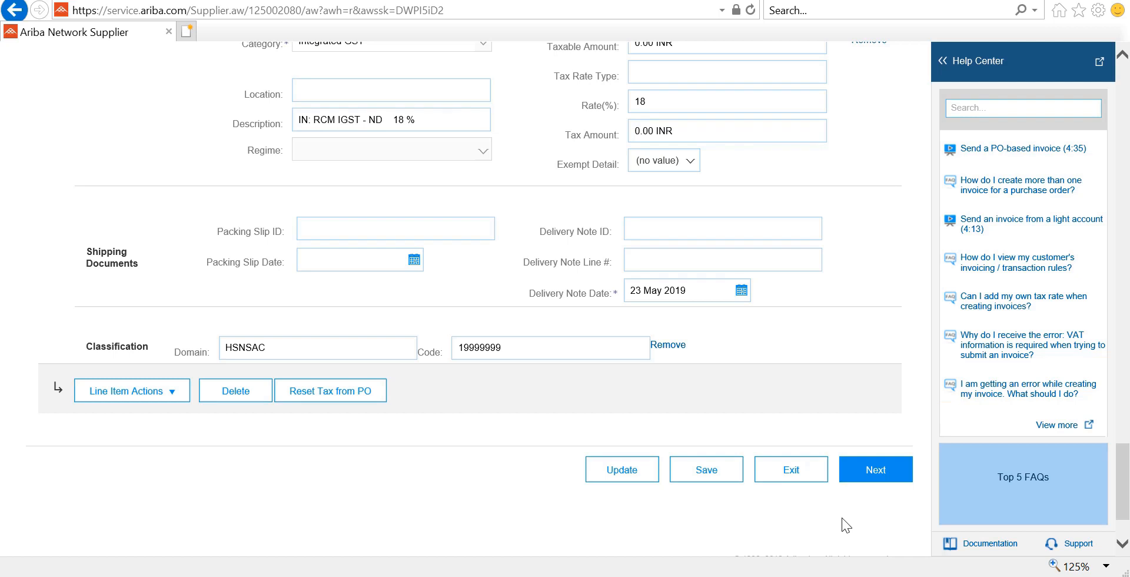
{"action": "scroll", "coordinate": [512, 350], "scroll_direction": "down", "scroll_amount": 3}
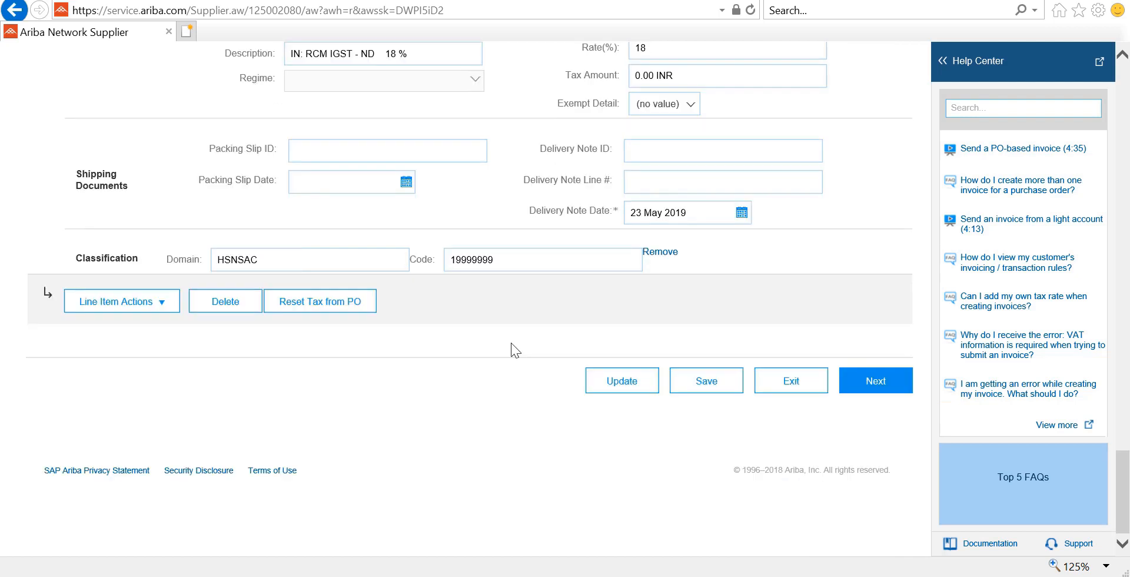